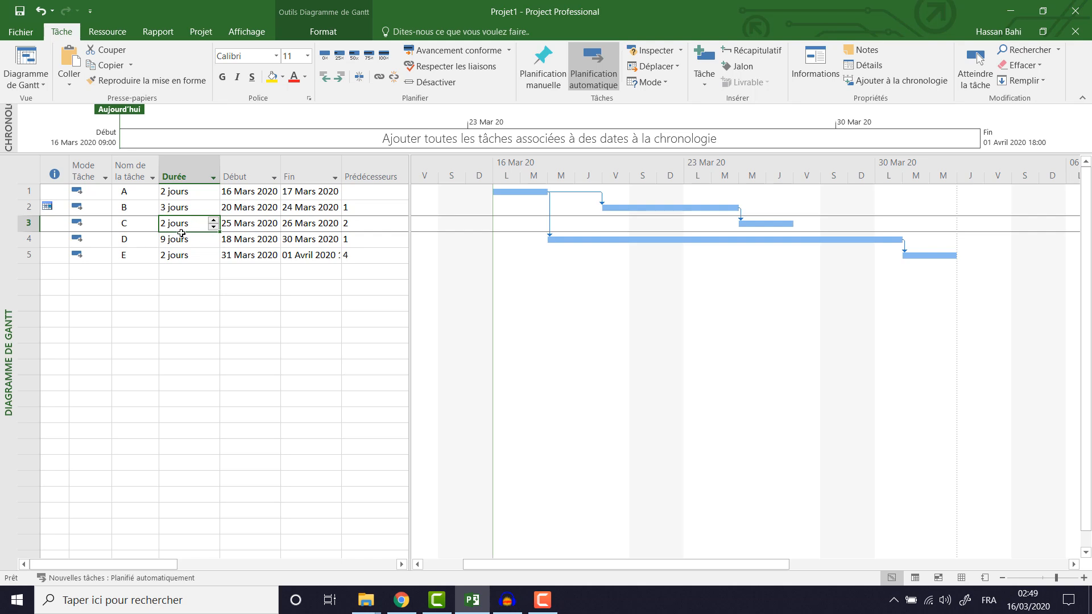
pyautogui.click(184, 242)
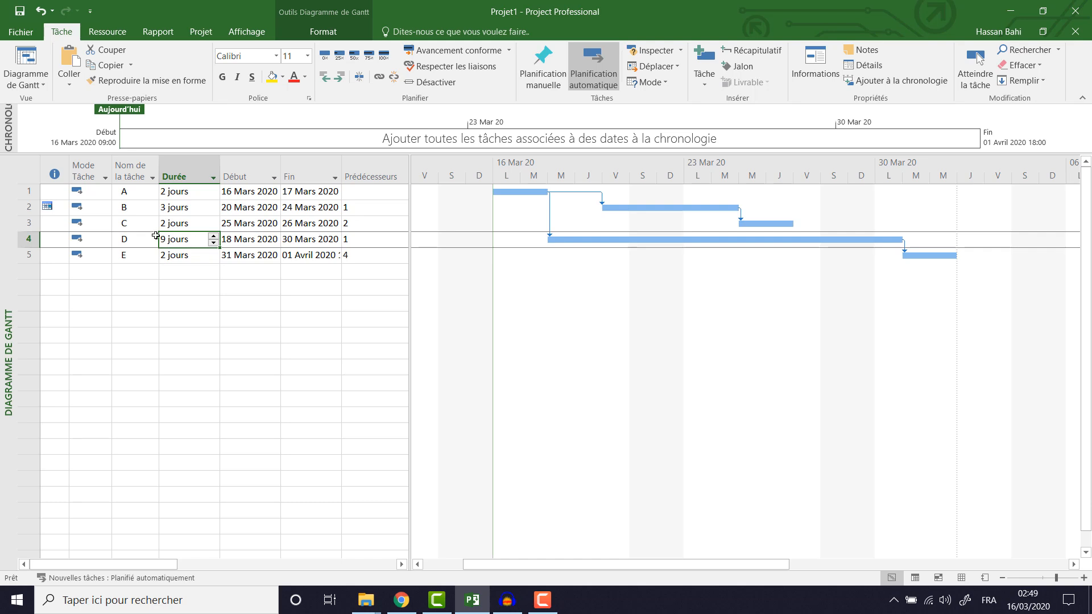
pyautogui.click(127, 255)
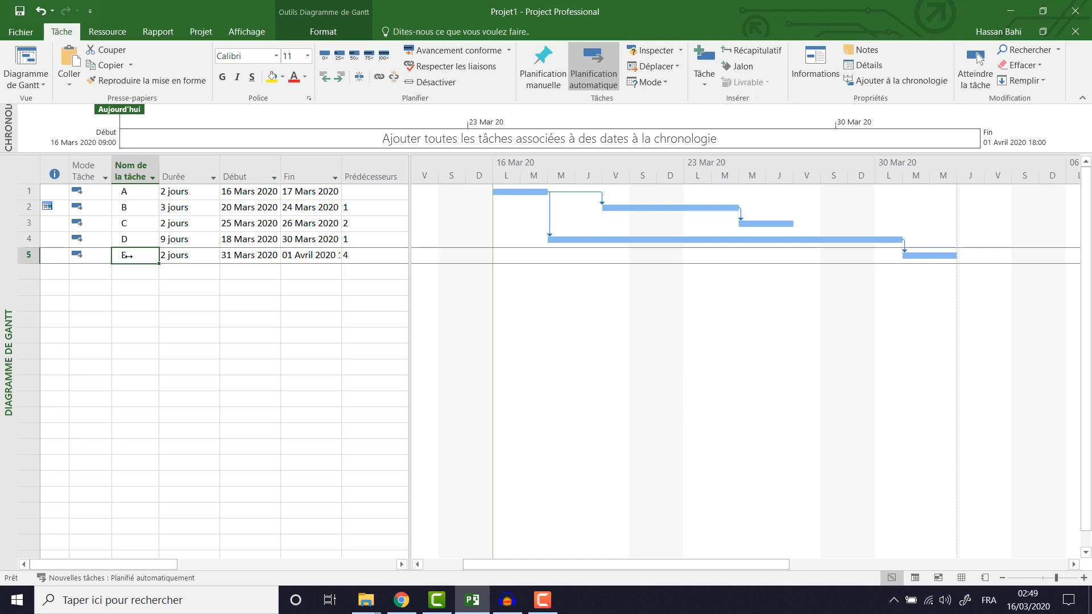
pyautogui.click(134, 239)
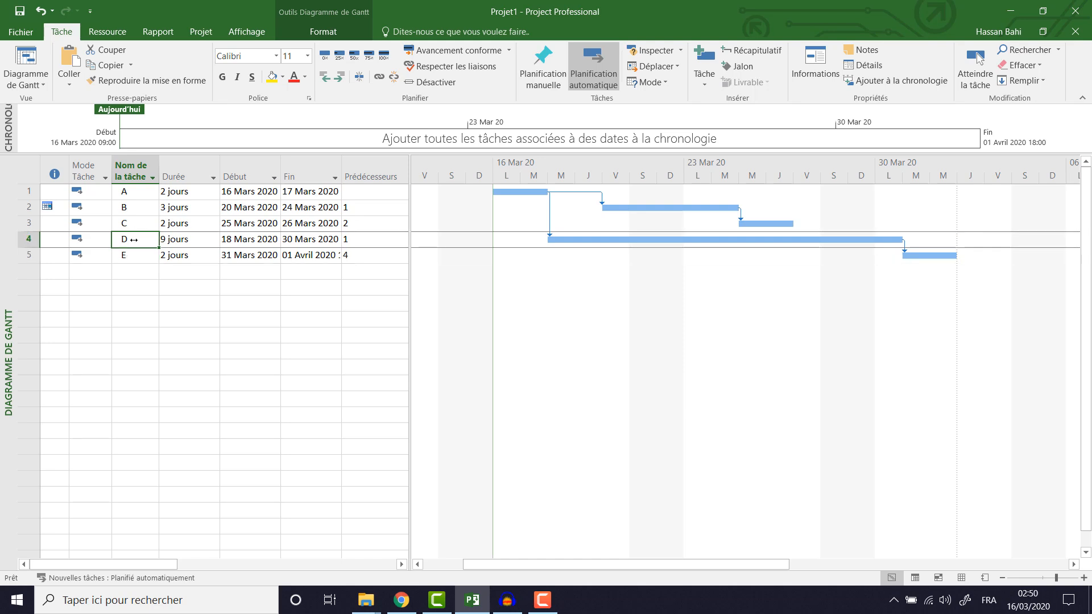
pyautogui.click(183, 254)
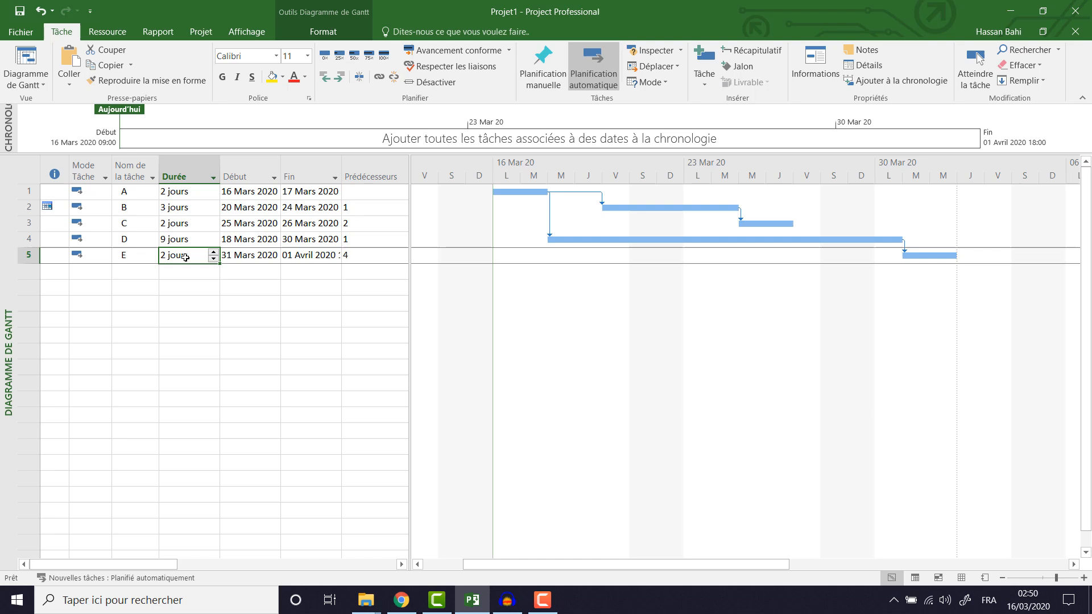
pyautogui.click(370, 255)
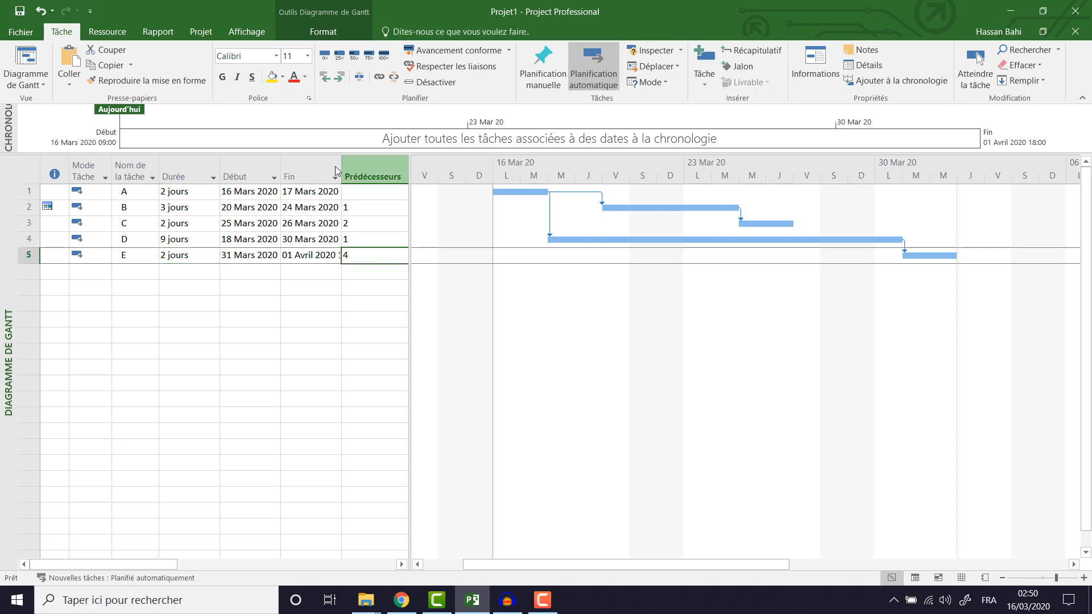
# Highlight the critical tasks in the Gantt chart and switch the task links to the S-shaped layout style
pyautogui.click(324, 31)
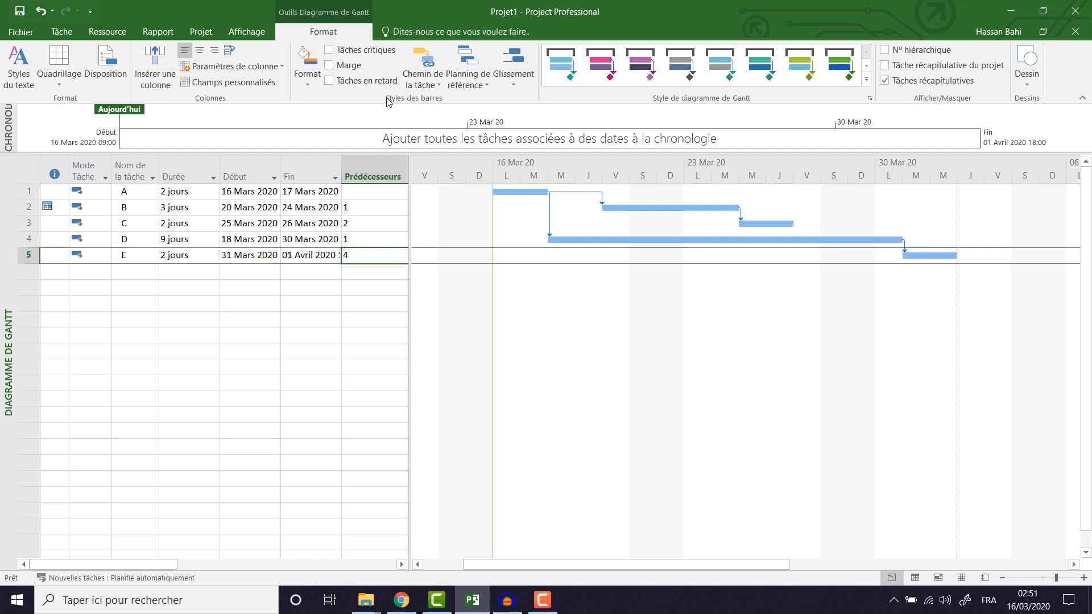
pyautogui.click(329, 50)
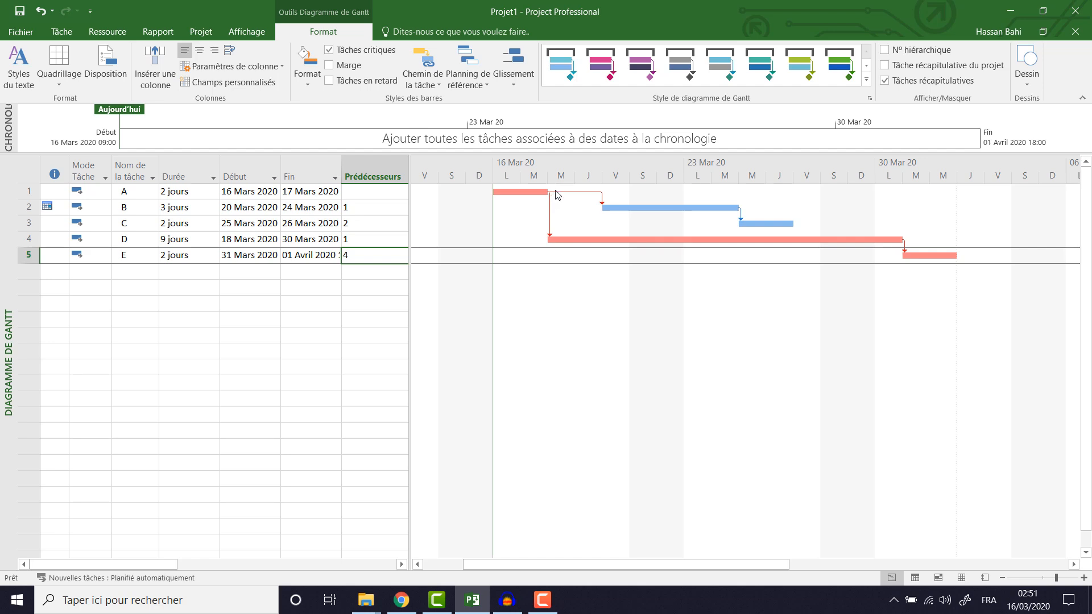
pyautogui.rightClick(560, 228)
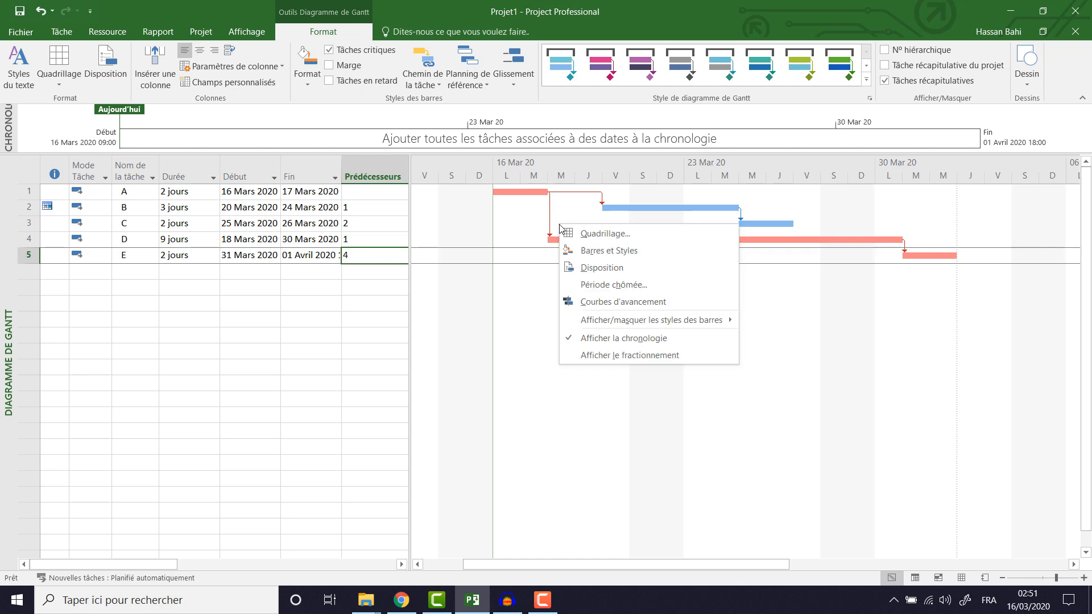
pyautogui.click(603, 269)
pyautogui.click(544, 233)
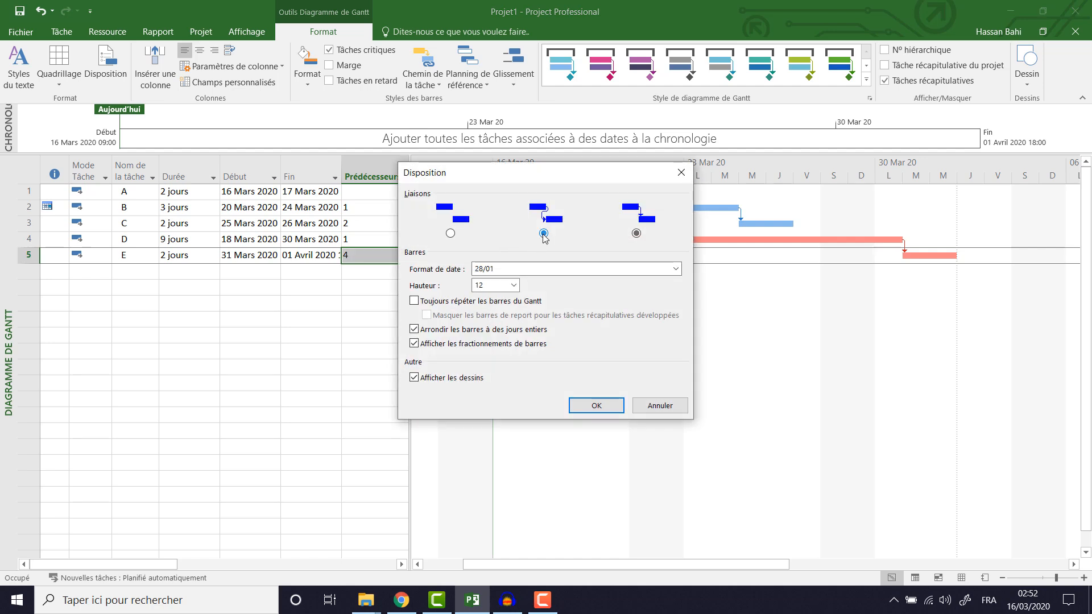
pyautogui.click(592, 406)
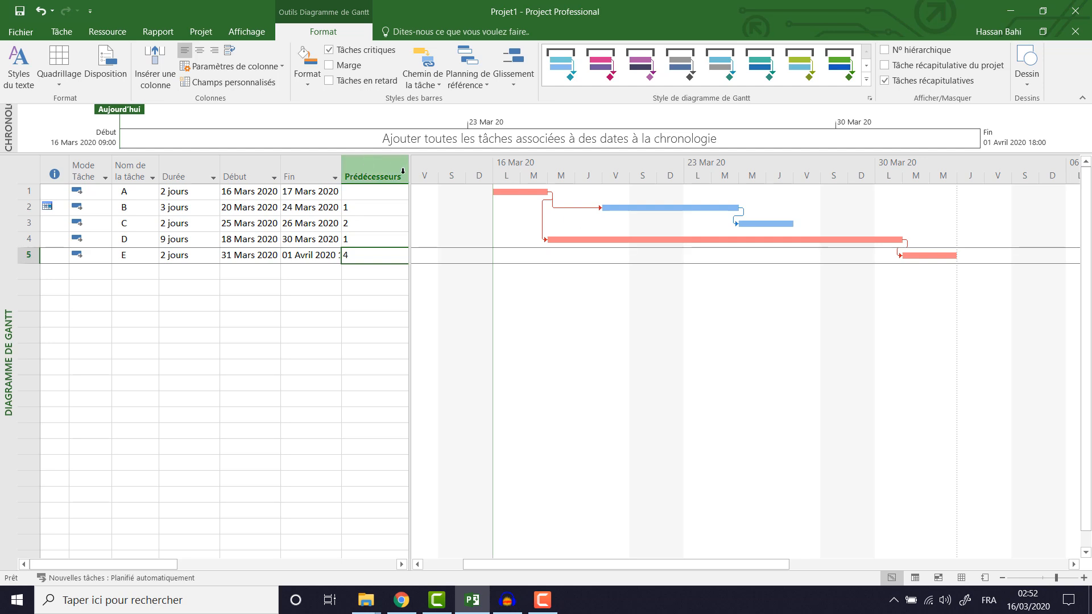
# Widen the task table and add a Marge libre column after Prédécesseurs
pyautogui.moveTo(411, 170)
pyautogui.mouseDown()
pyautogui.moveTo(568, 168)
pyautogui.moveTo(413, 168)
pyautogui.mouseUp()
pyautogui.click(436, 163)
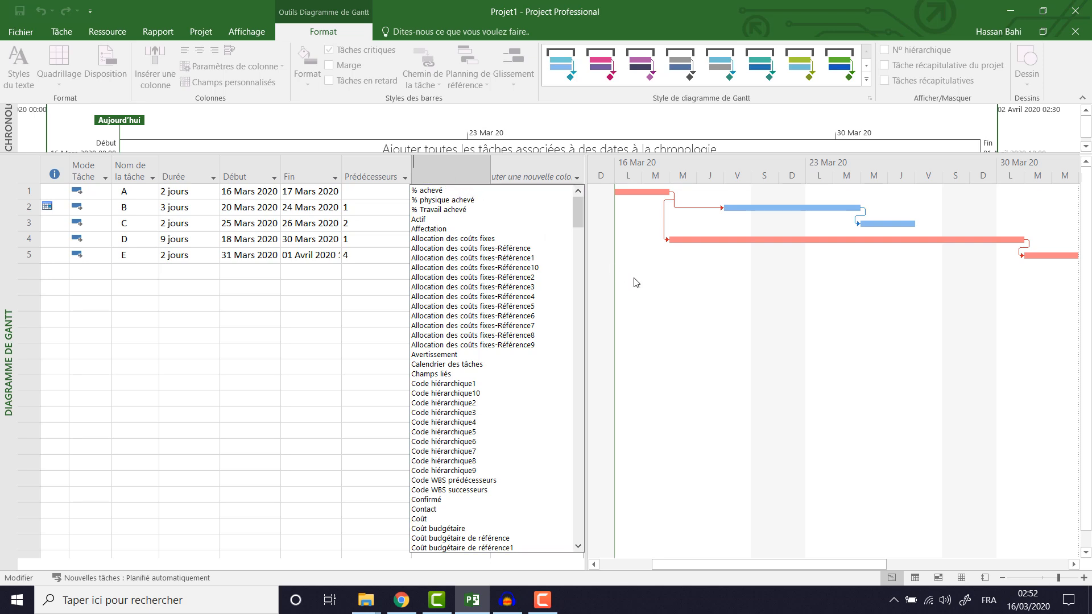
pyautogui.write('marge de début')
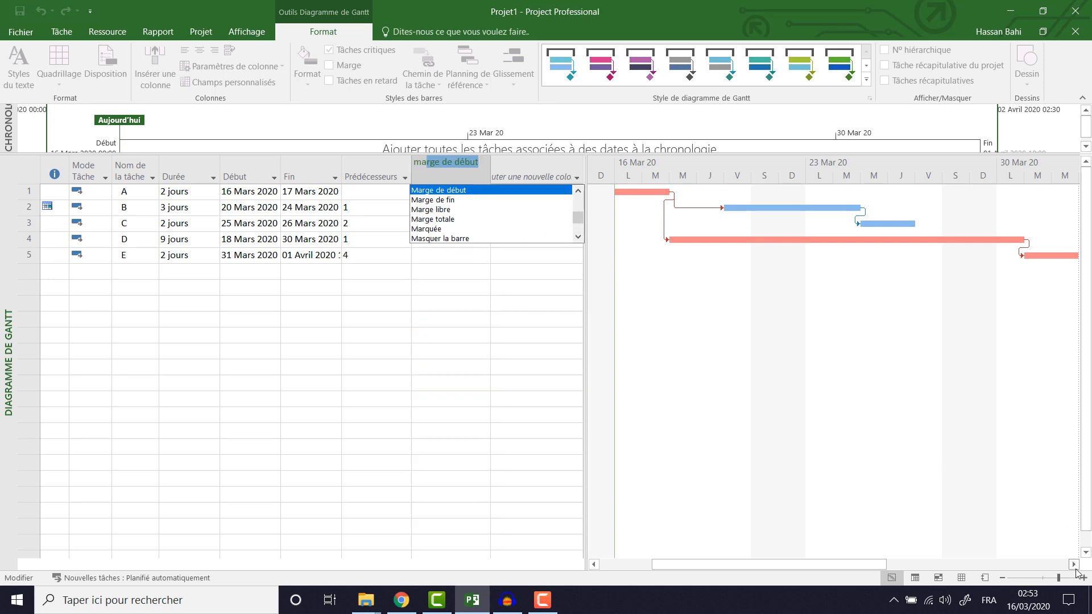
pyautogui.press('Down')
pyautogui.press('Down')
pyautogui.press('Return')
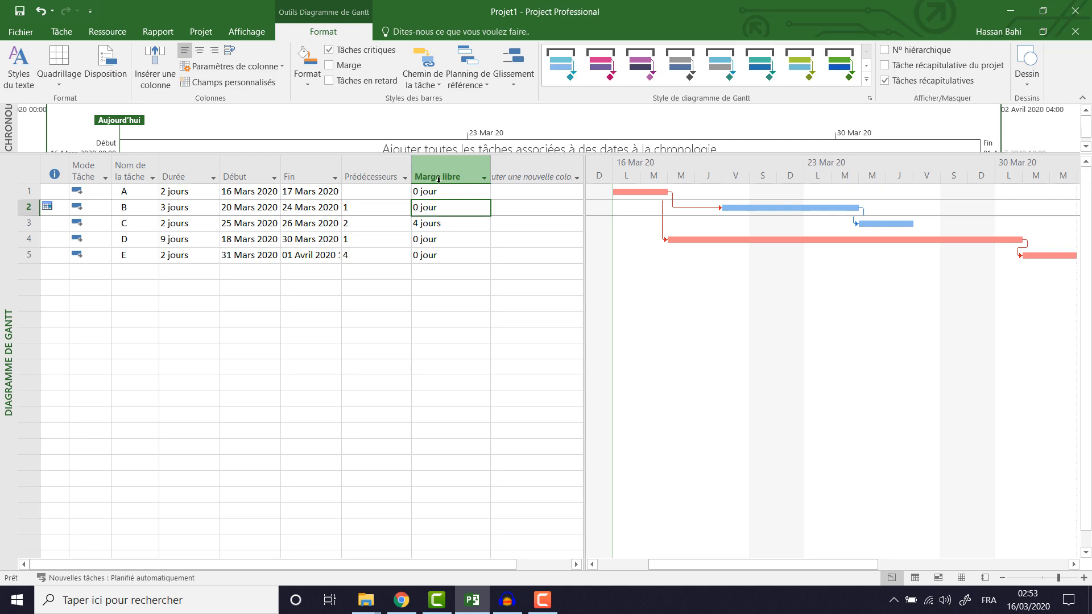
# Add a Marge totale column after Marge libre and narrow both margin columns
pyautogui.click(514, 174)
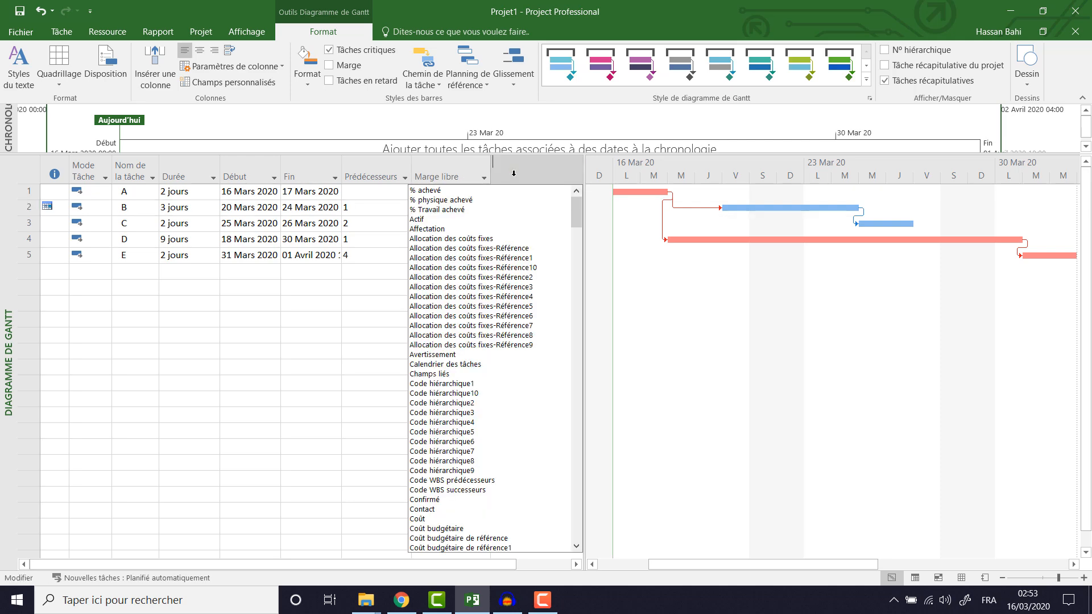
pyautogui.write('marge de début')
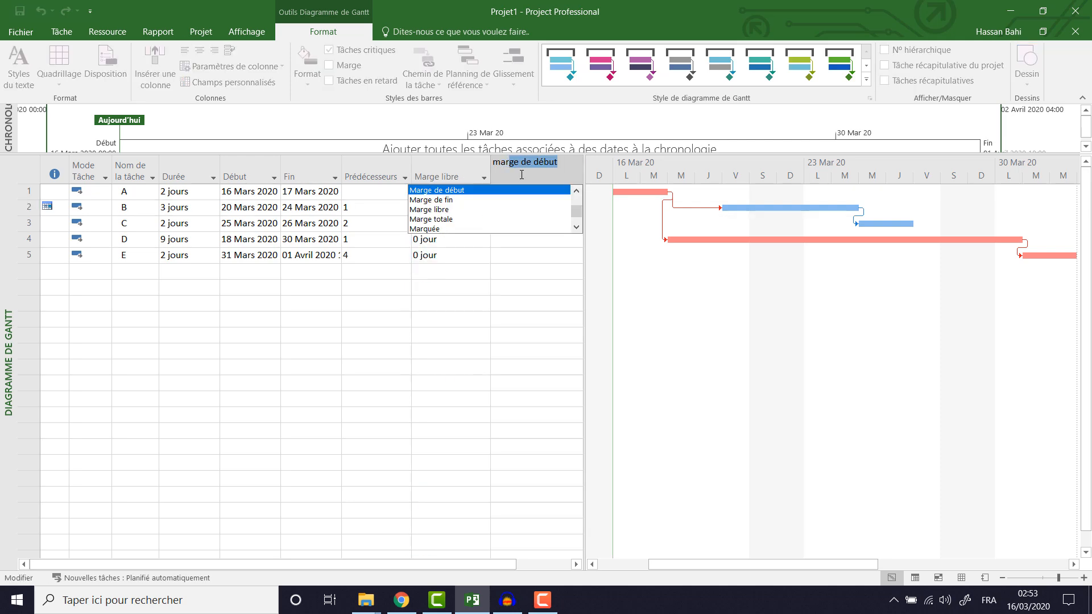
pyautogui.press('Down')
pyautogui.press('Down')
pyautogui.press('Down')
pyautogui.press('Return')
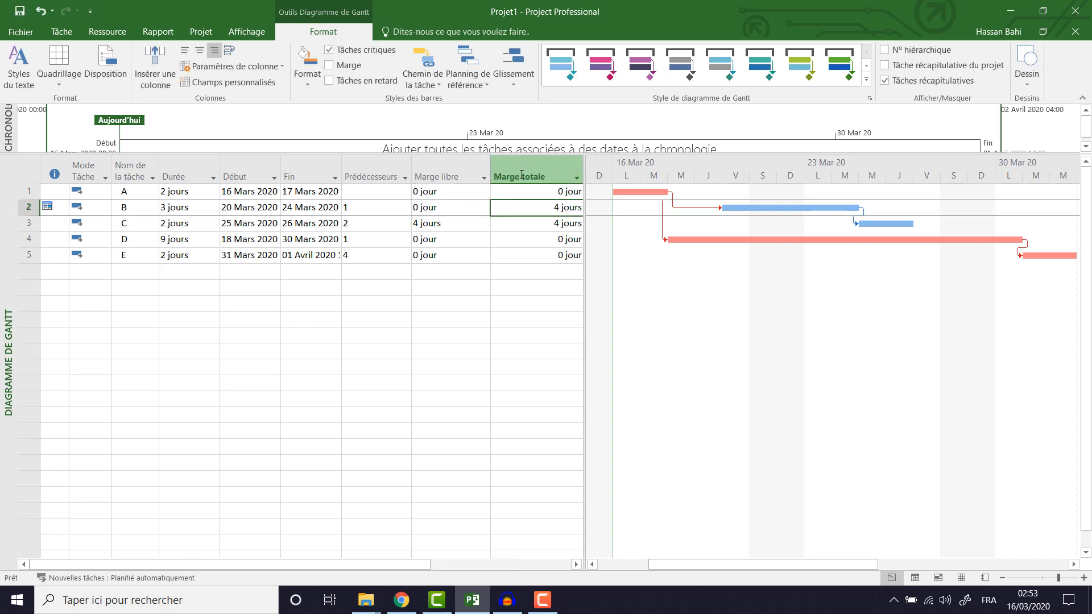
pyautogui.moveTo(490, 171); pyautogui.dragTo(463, 169)
pyautogui.moveTo(555, 171); pyautogui.dragTo(515, 173)
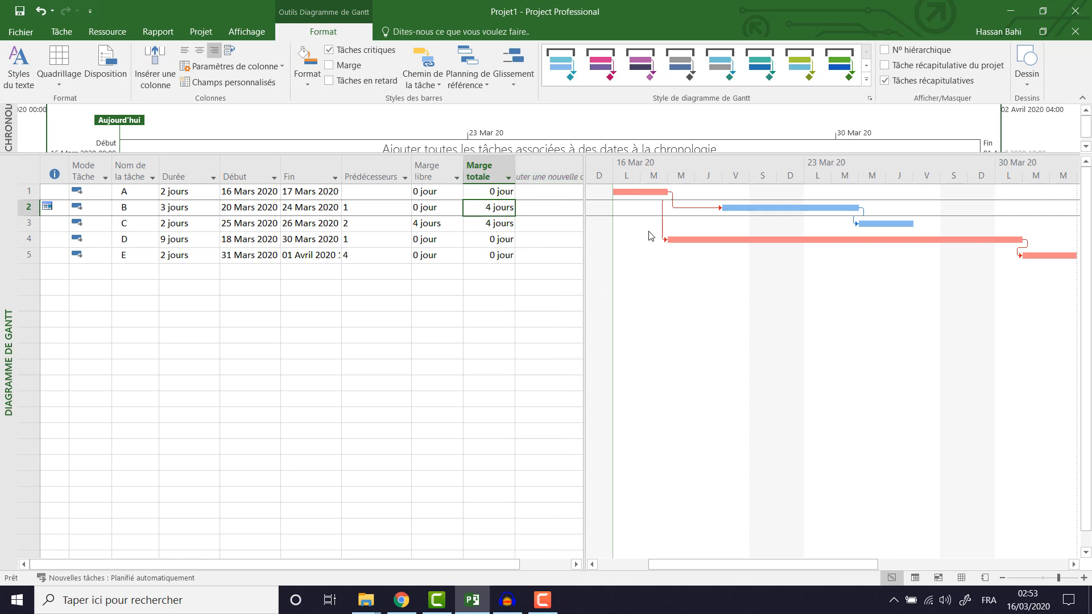
# In the bar styles, set the text on the left side of the Tâche bars to Marge libre
pyautogui.rightClick(734, 224)
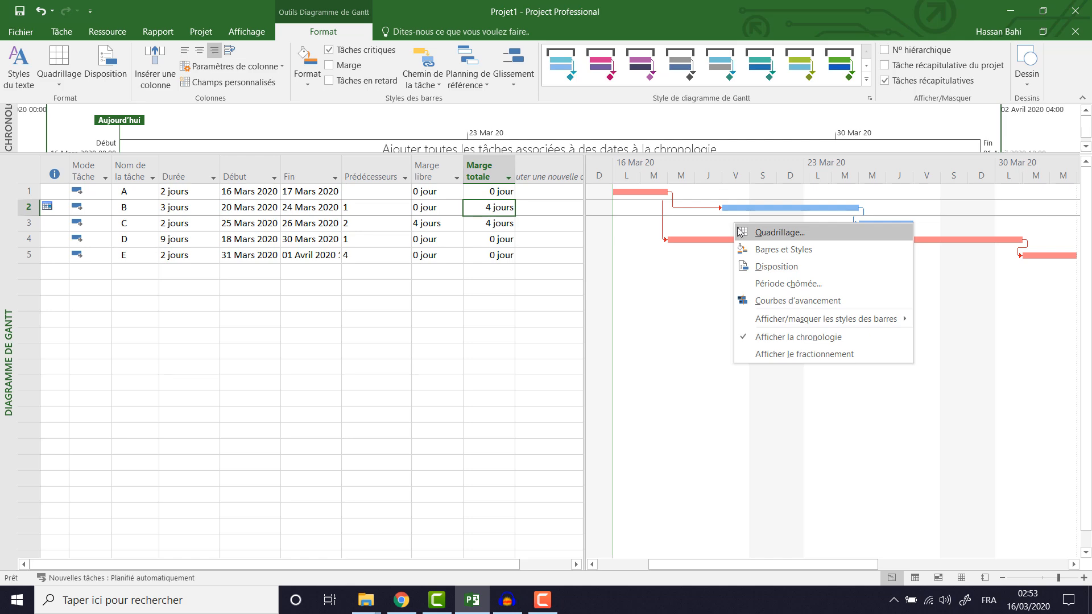
pyautogui.click(762, 252)
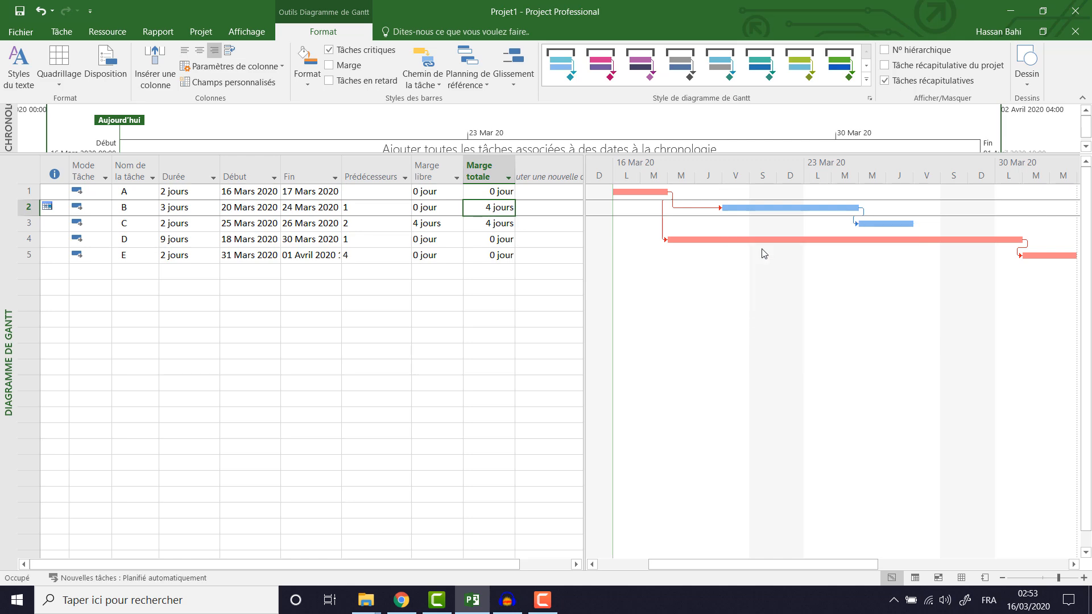
pyautogui.moveTo(655, 108); pyautogui.dragTo(545, 106)
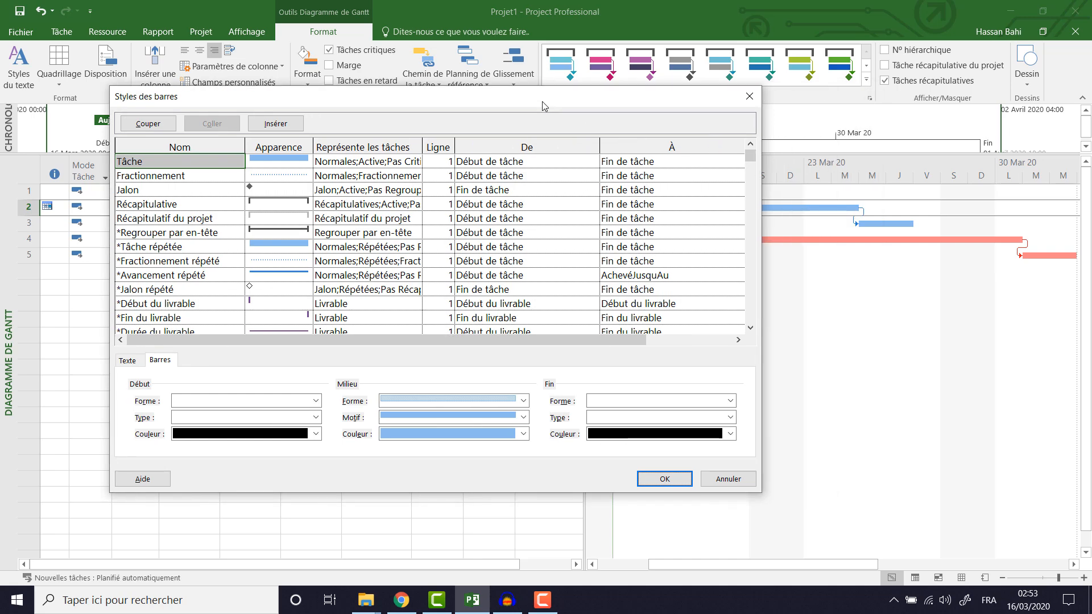
pyautogui.click(192, 176)
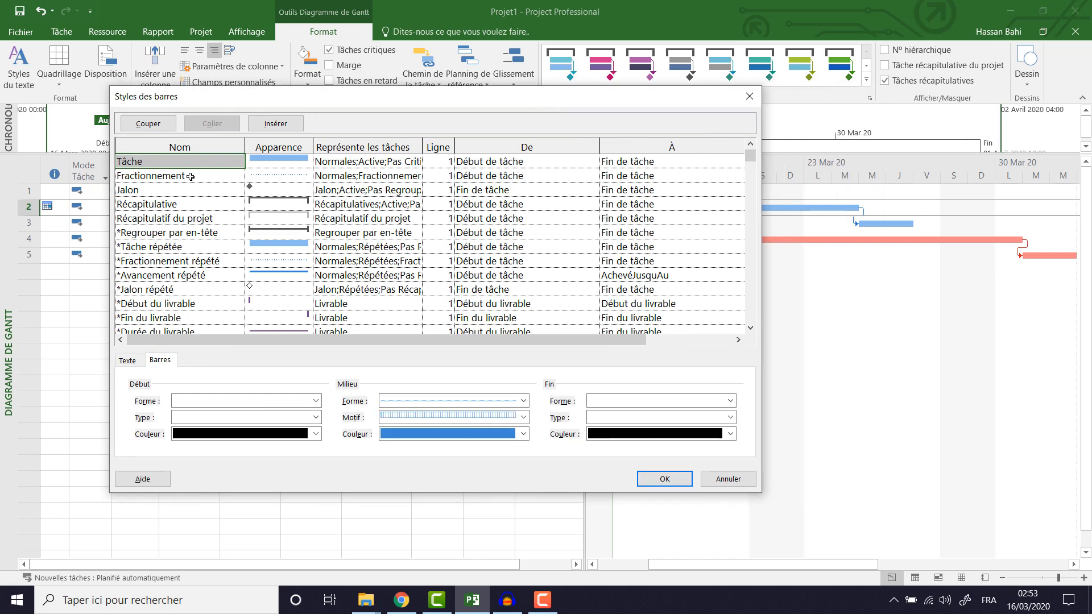
pyautogui.click(180, 164)
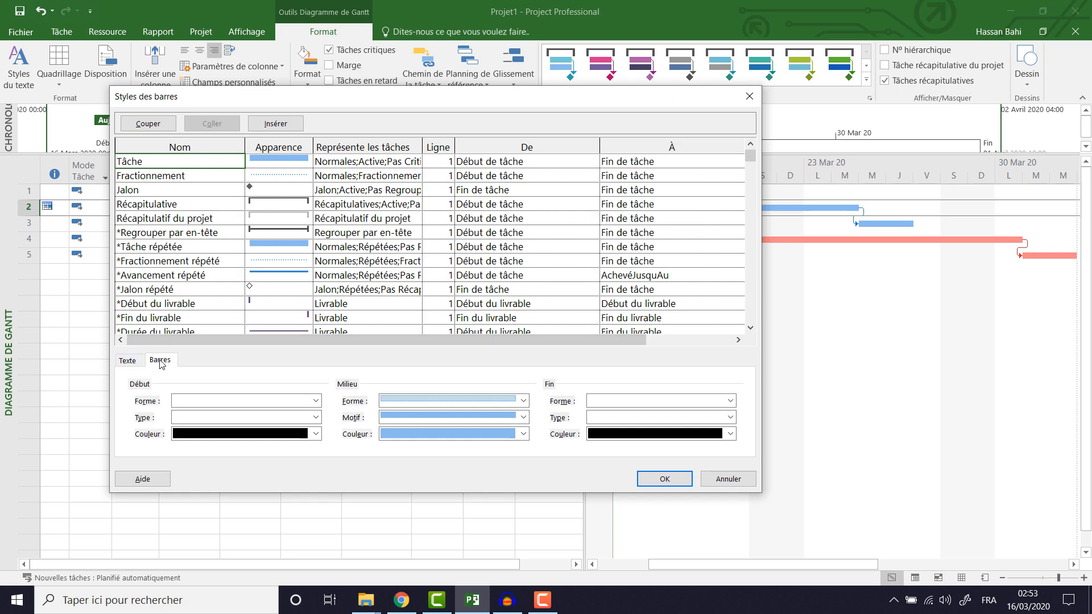
pyautogui.click(128, 362)
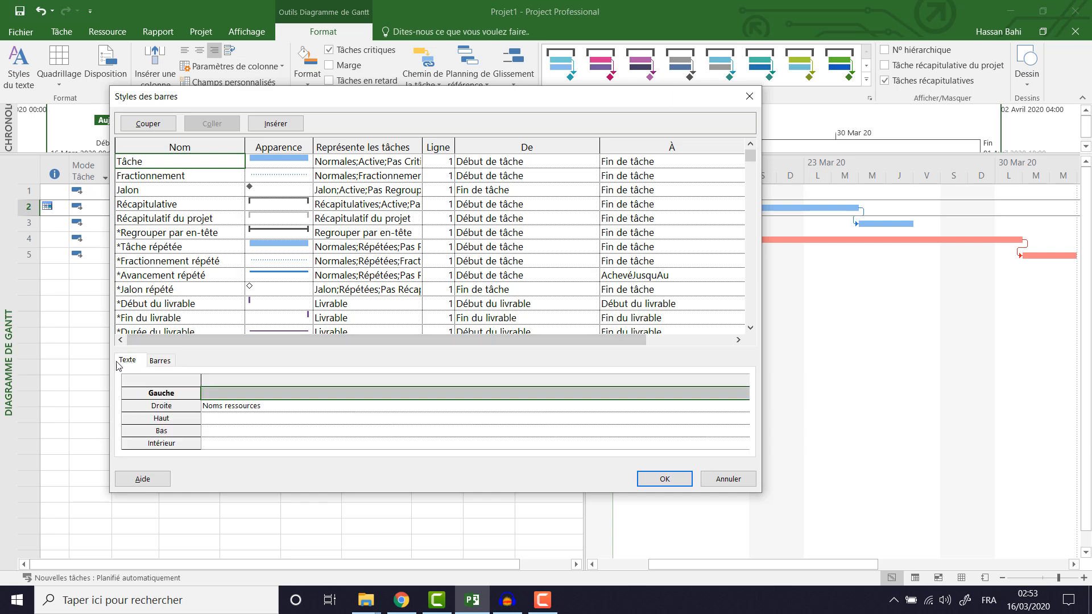
pyautogui.click(225, 392)
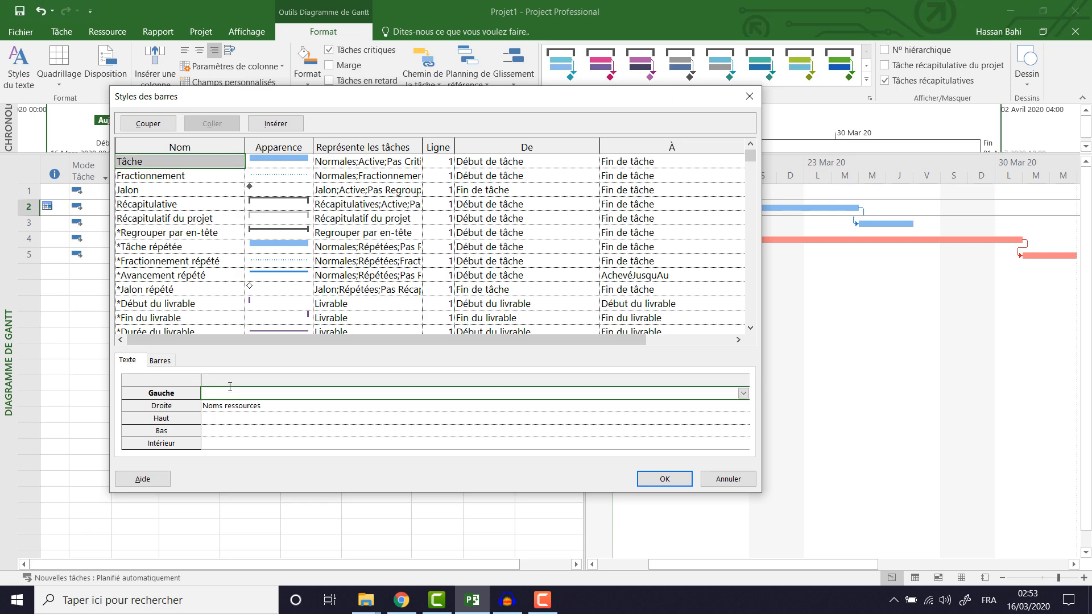
pyautogui.write('Marge libre')
# Set the text on the right side of the Tâche bars to Marge totale and apply the bar styles
pyautogui.click(247, 408)
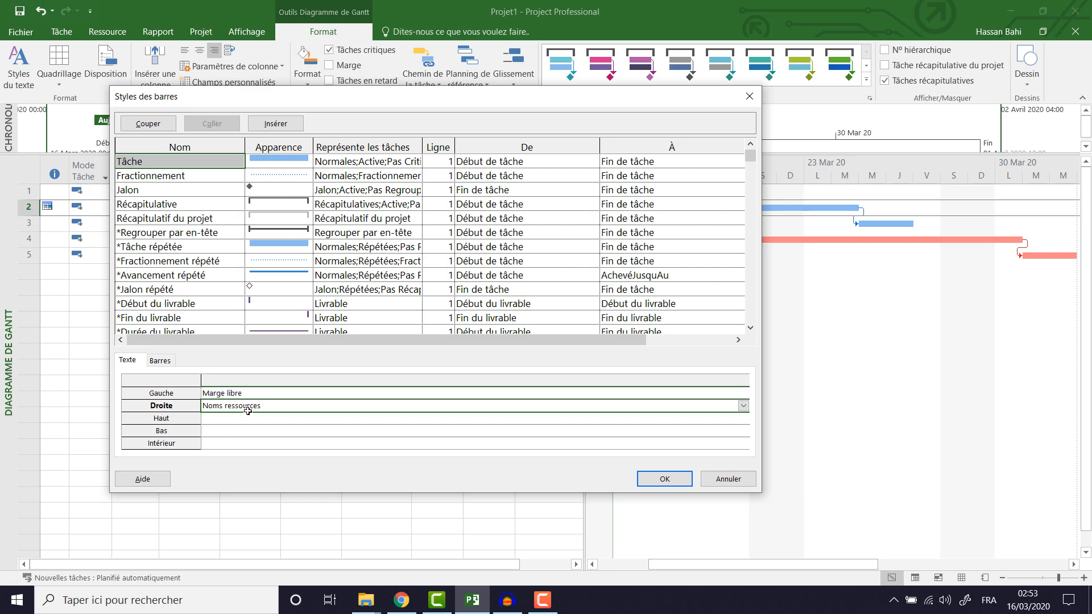
pyautogui.press('BackSpace')
pyautogui.write('Marge t')
pyautogui.press('Return')
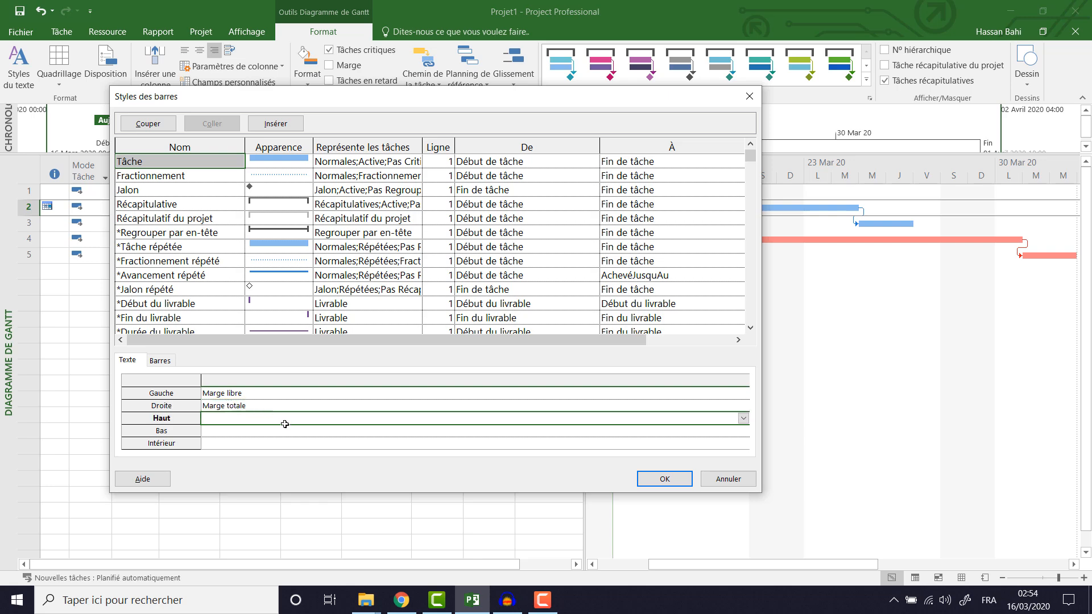
pyautogui.click(664, 479)
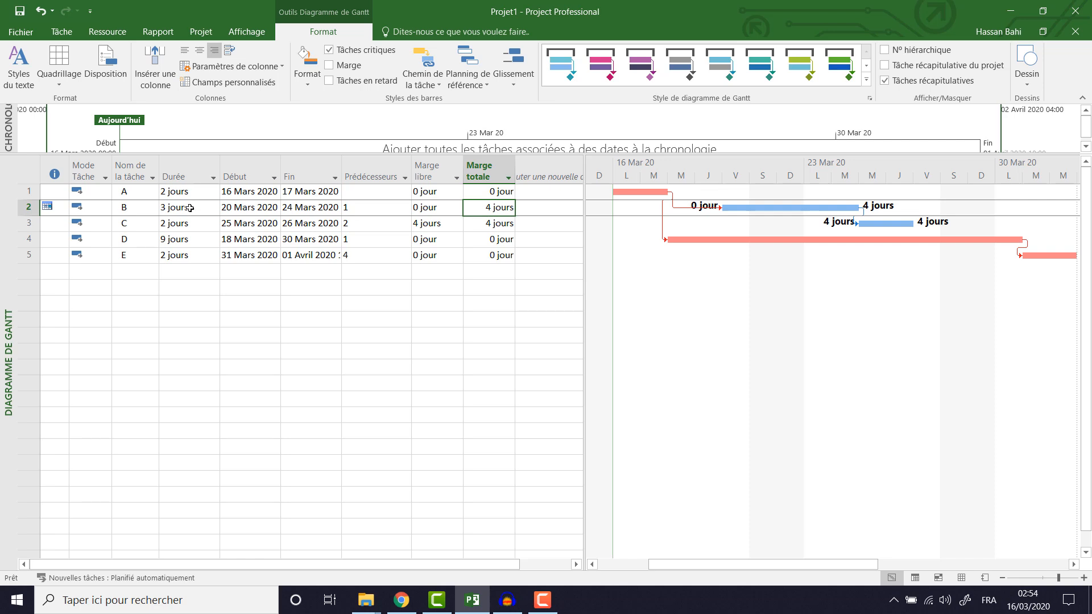
# Set task B's duration to 3 elapsed days, entered as "3 joursé"
pyautogui.click(194, 208)
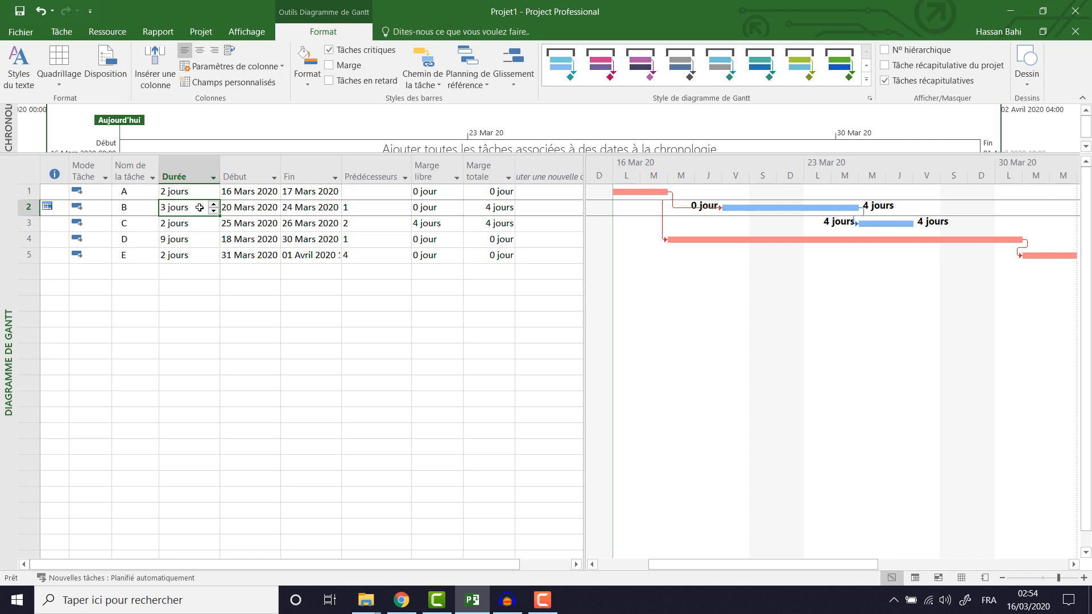
pyautogui.write('3')
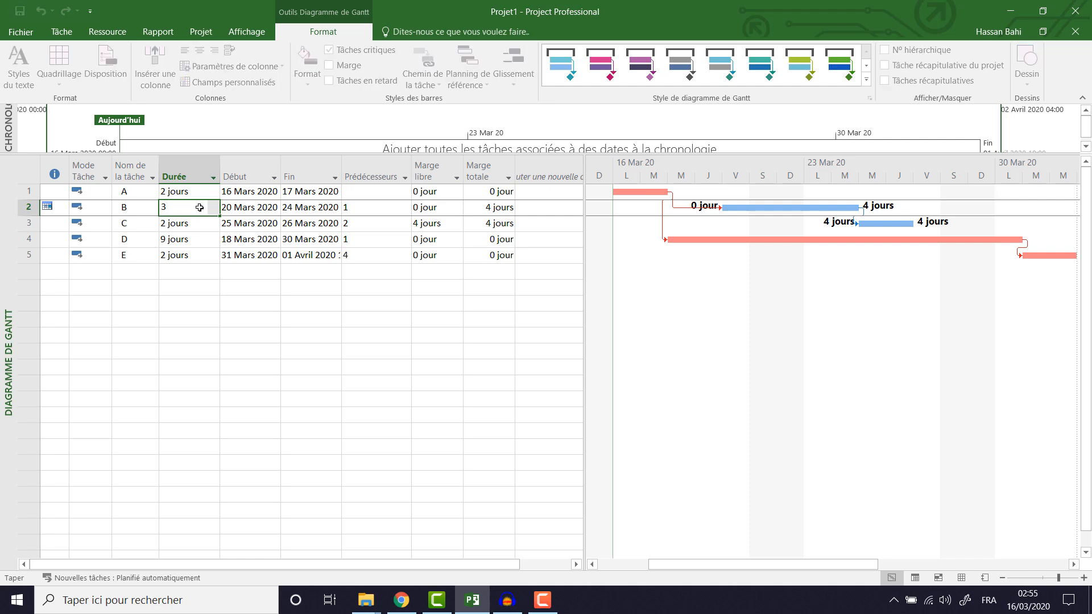
pyautogui.write(' joursé')
pyautogui.press('Return')
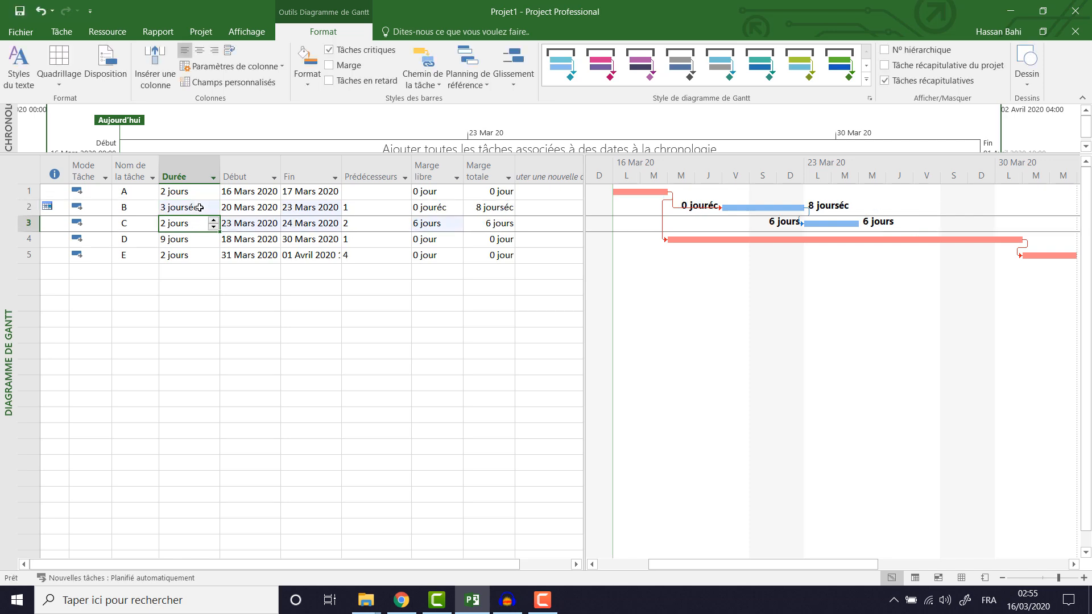
pyautogui.click(141, 207)
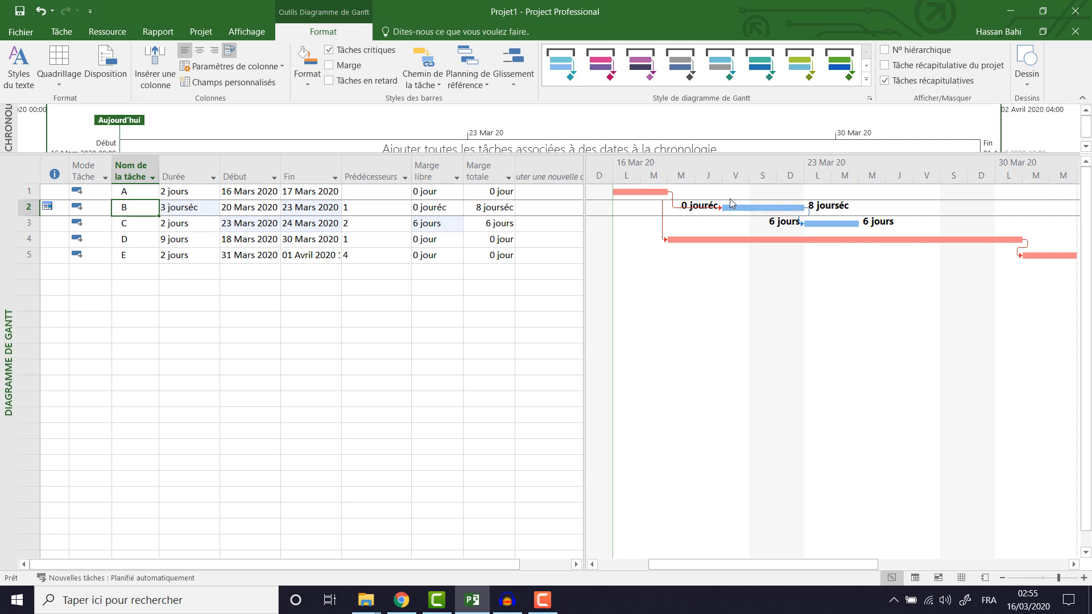
pyautogui.moveTo(730, 210)
# Insert a summary task above task A, grouping A under it, and widen the task name column
pyautogui.click(60, 31)
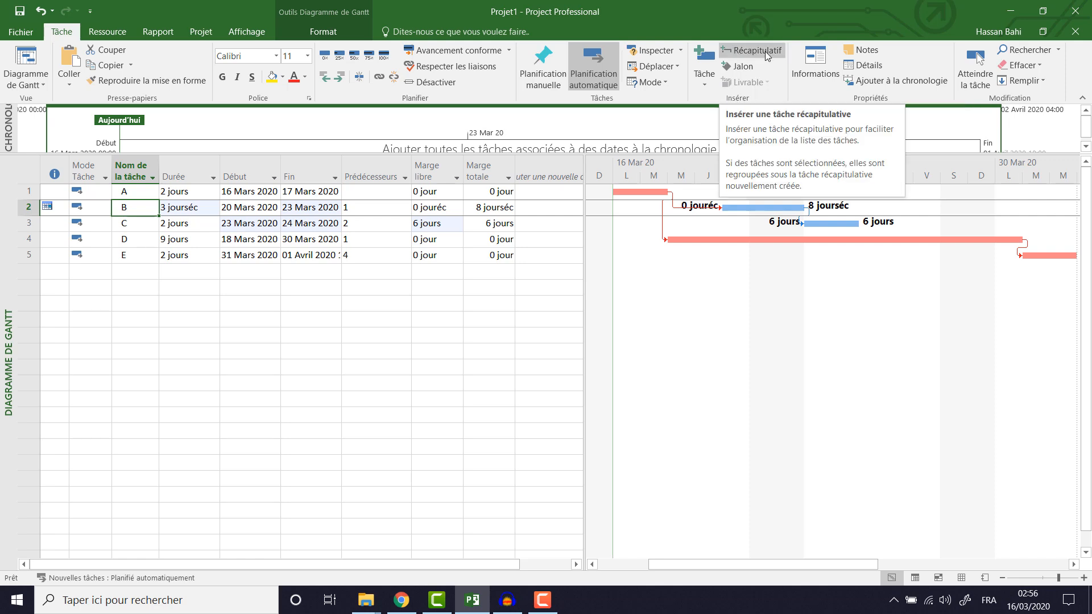
pyautogui.click(24, 194)
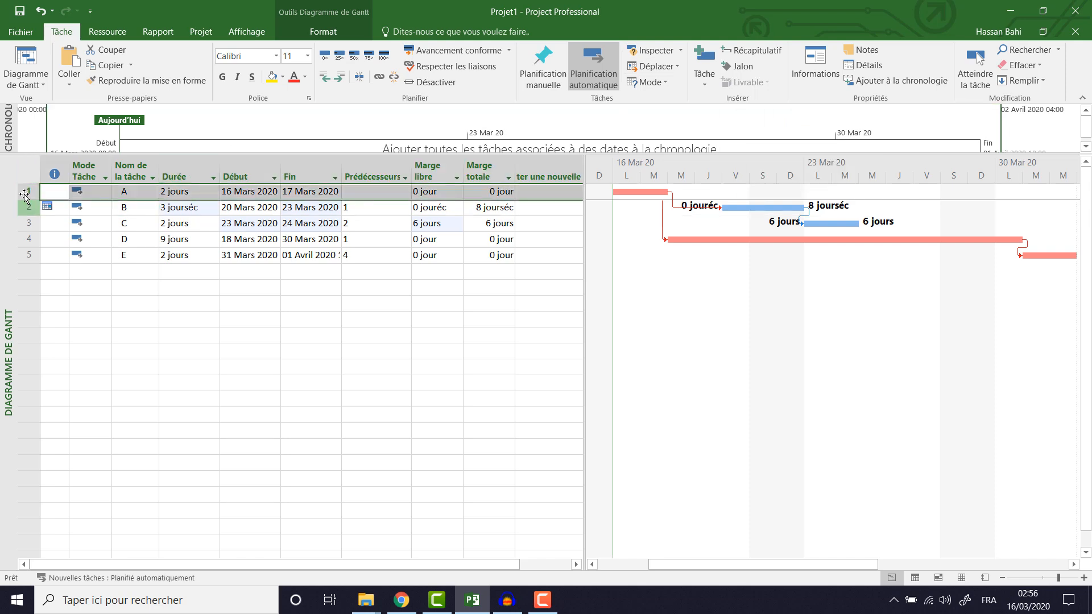
pyautogui.click(753, 50)
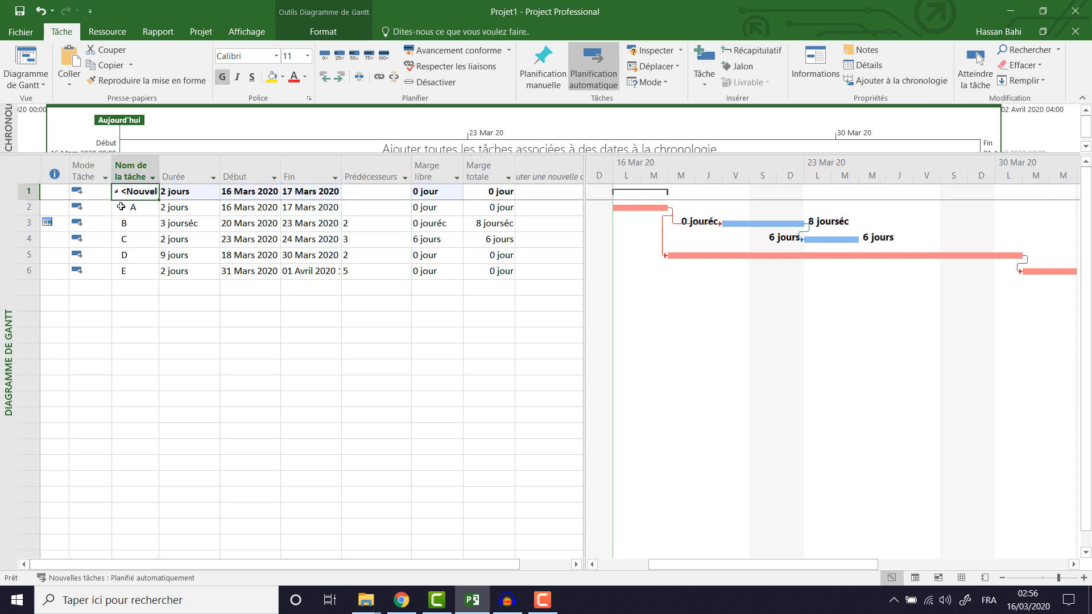
pyautogui.moveTo(159, 170); pyautogui.dragTo(187, 171)
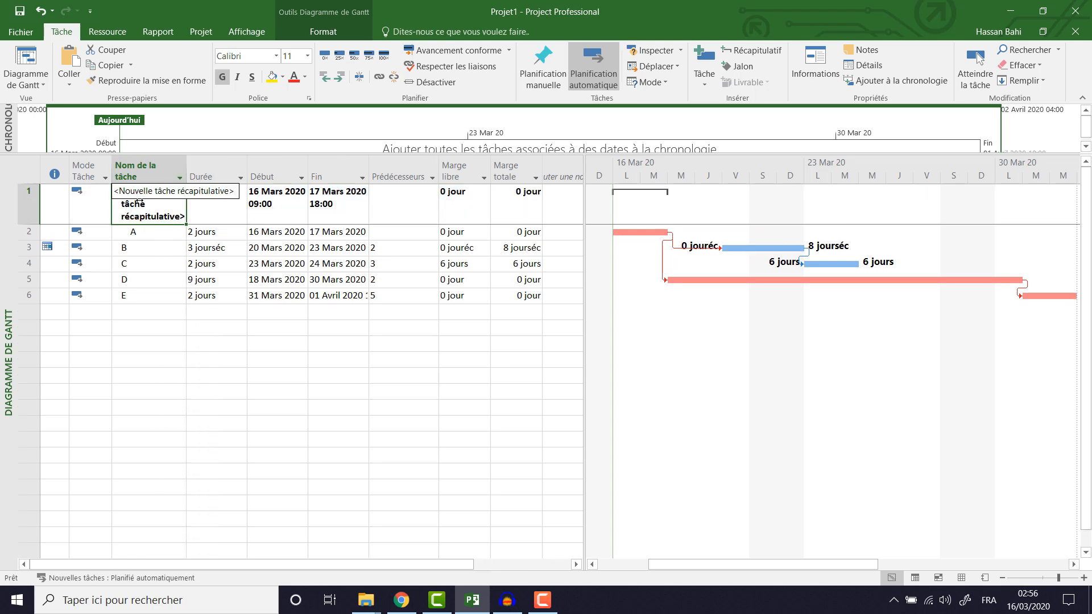
# Name the summary task above A "Phase I" and indent task B so it also becomes its subtask
pyautogui.write('Ph')
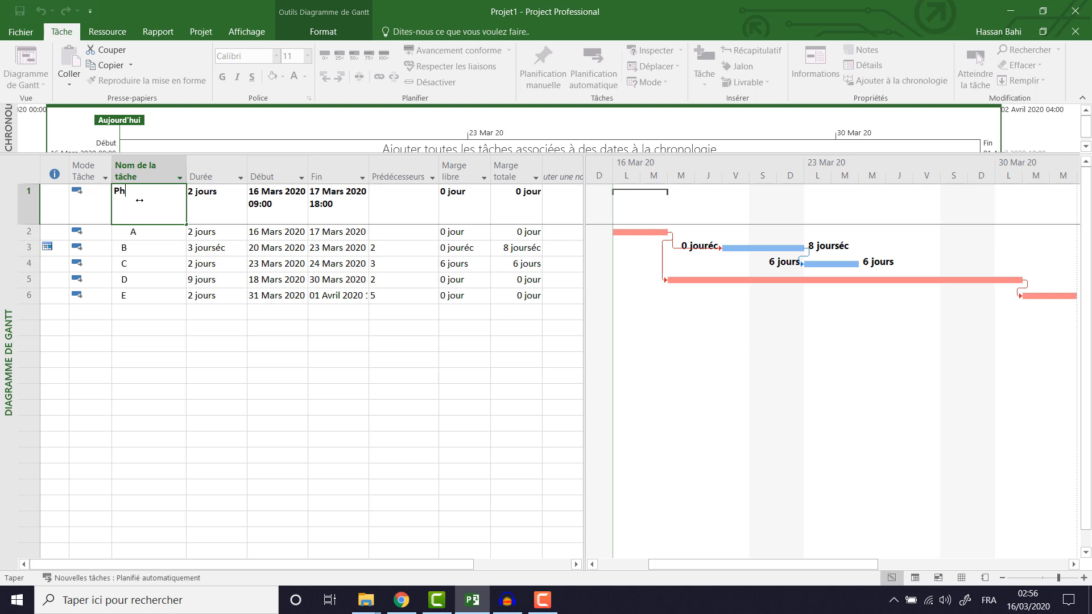
pyautogui.write('ase I')
pyautogui.press('Return')
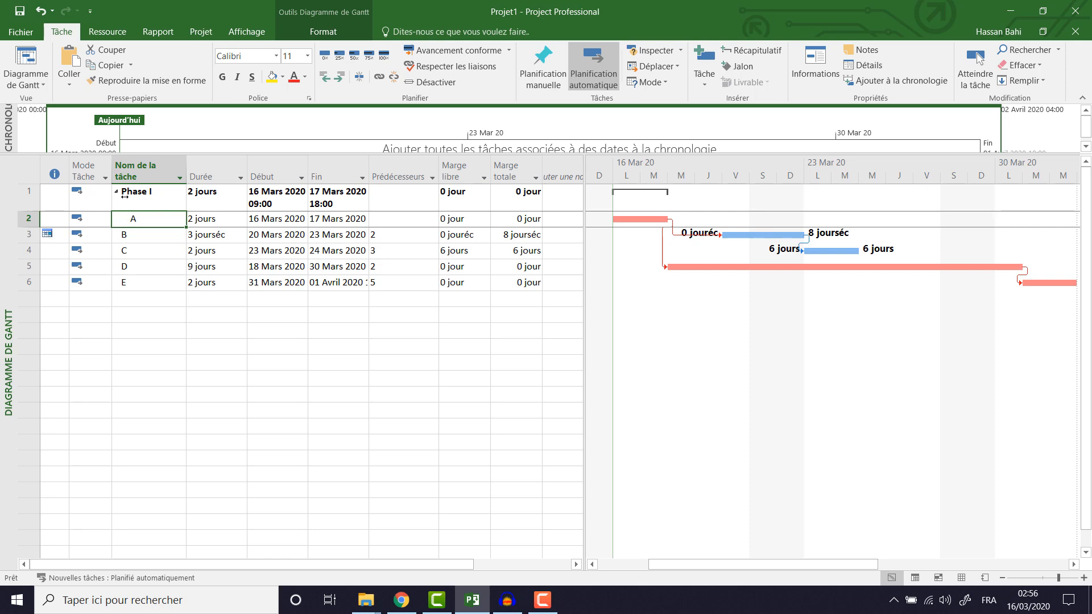
pyautogui.click(133, 235)
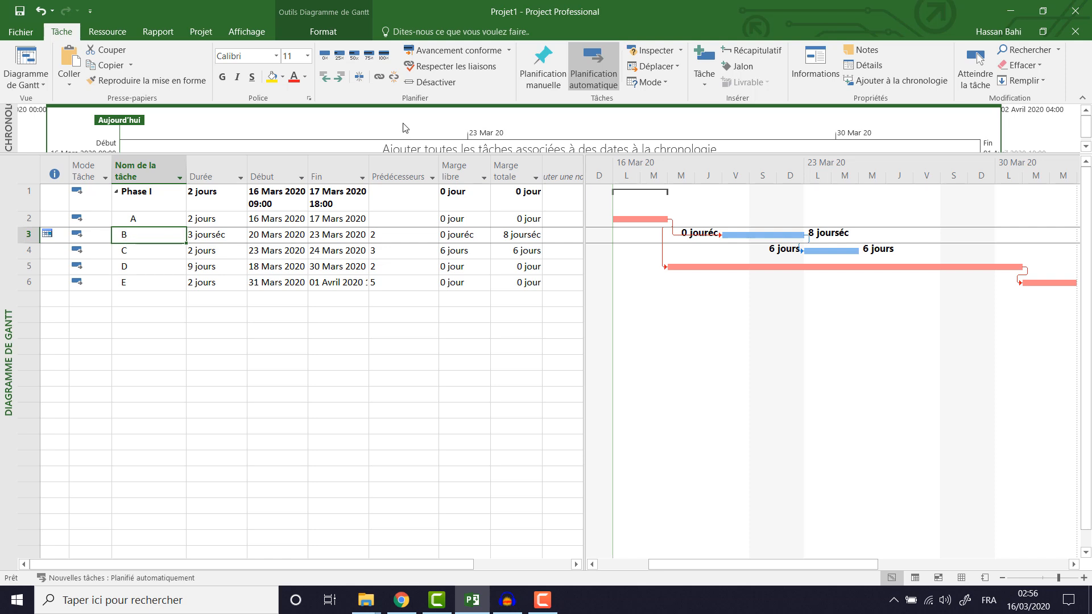
pyautogui.click(340, 78)
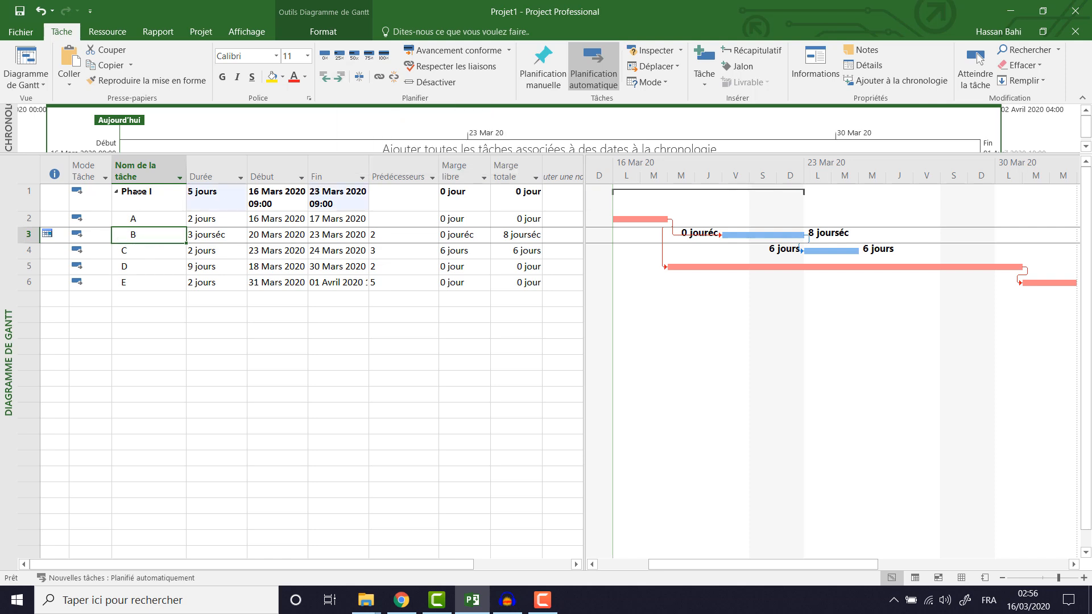
# Insert a summary task above task C, grouping C under it, and name it "Phase II"
pyautogui.click(27, 250)
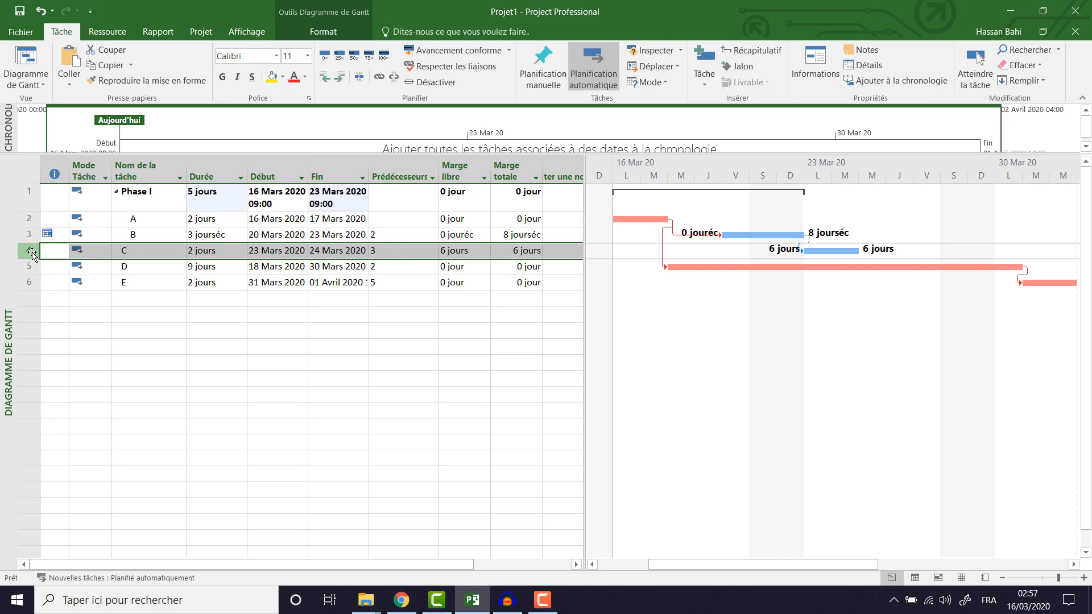
pyautogui.click(725, 53)
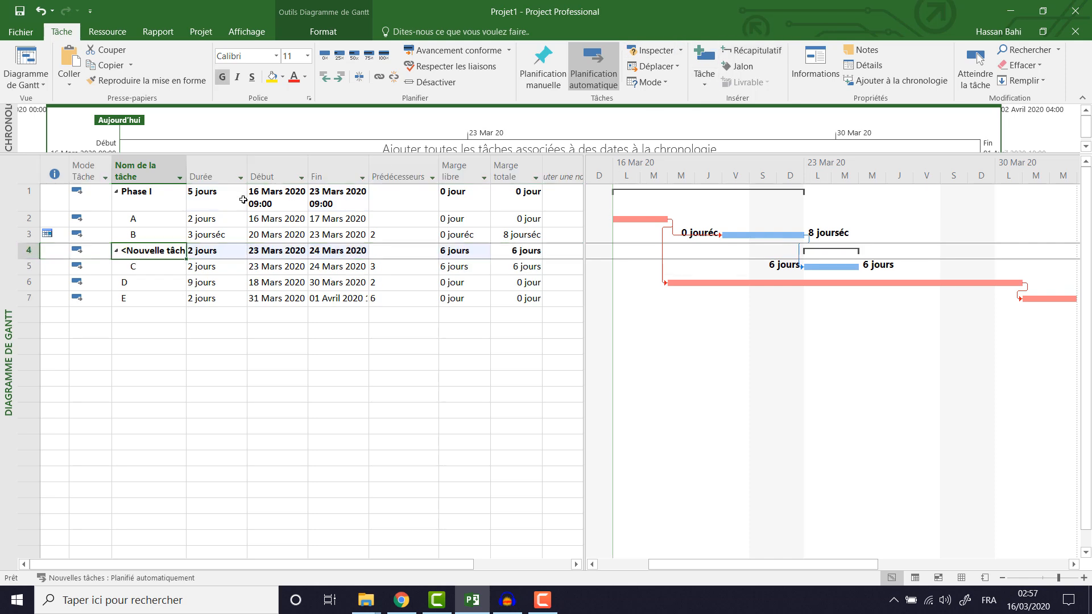
pyautogui.write('Pha')
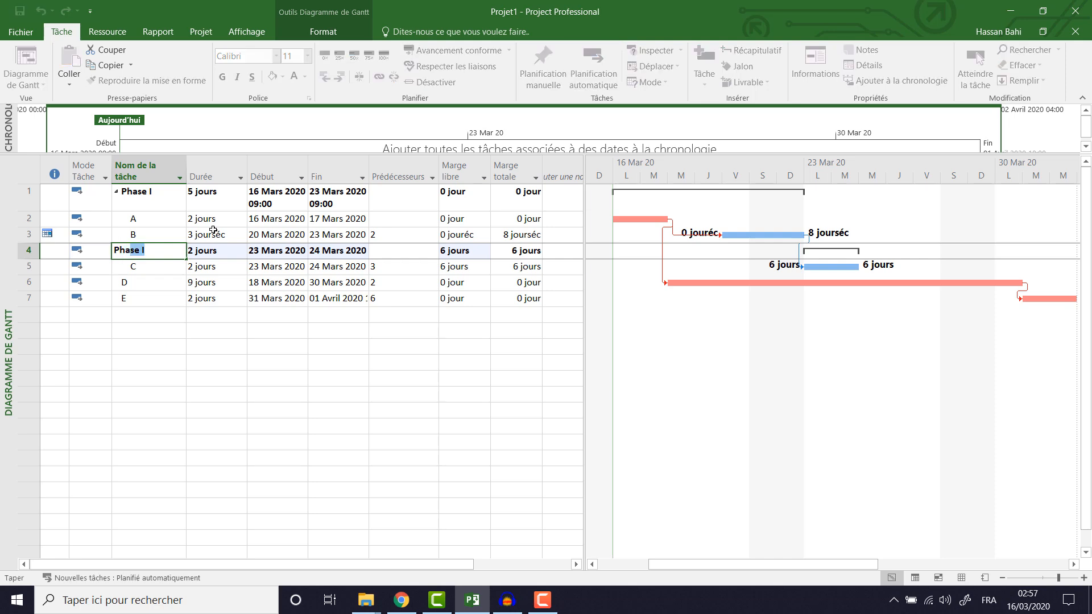
pyautogui.write('se II')
# Indent tasks D and E so both become subtasks of Phase II
pyautogui.click(142, 283)
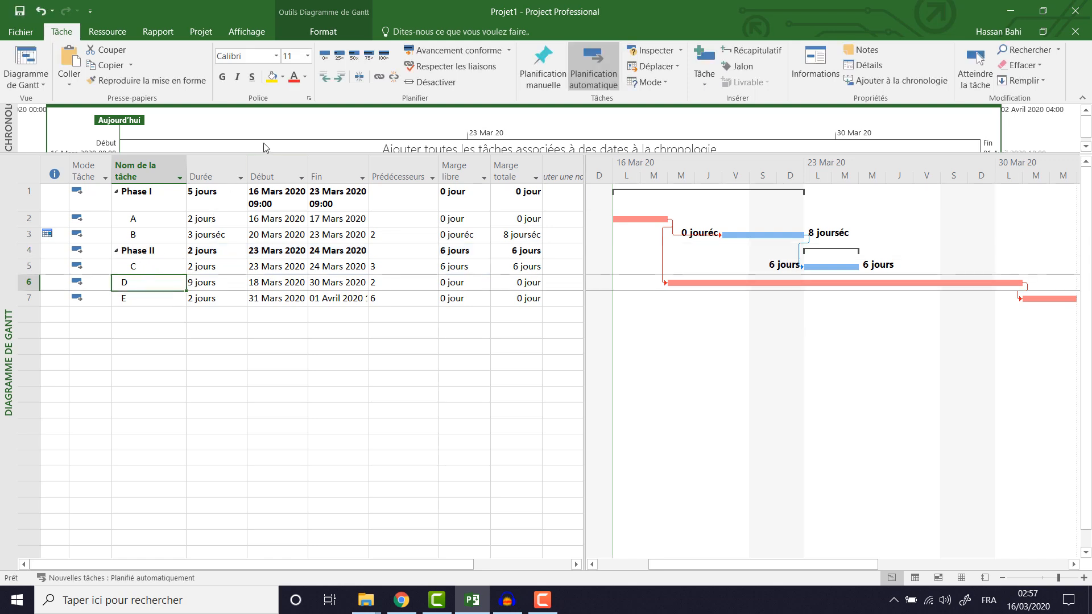
pyautogui.click(339, 80)
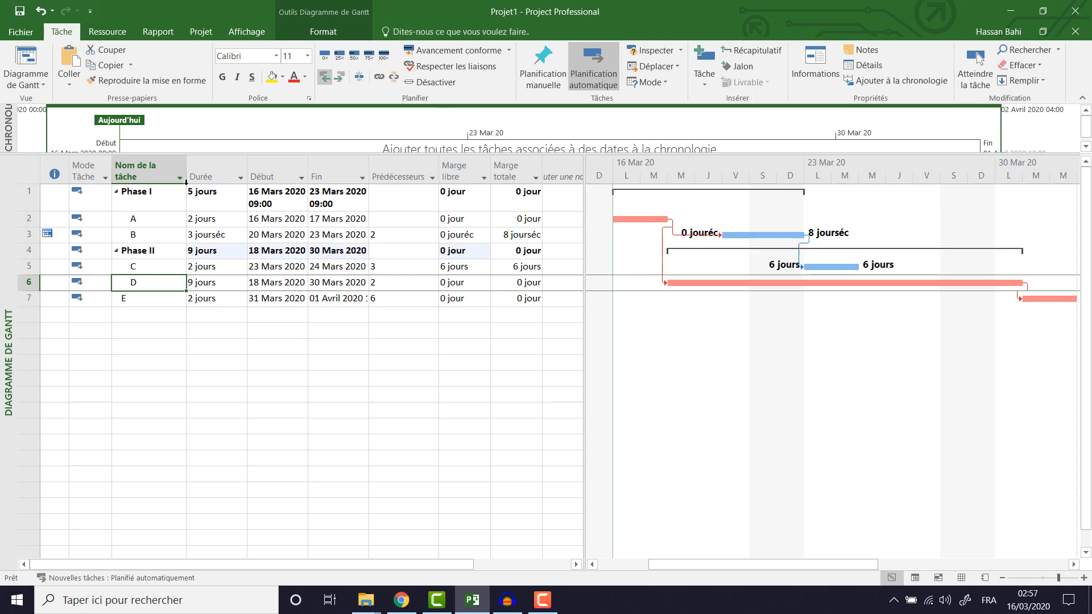
pyautogui.click(128, 300)
pyautogui.click(340, 78)
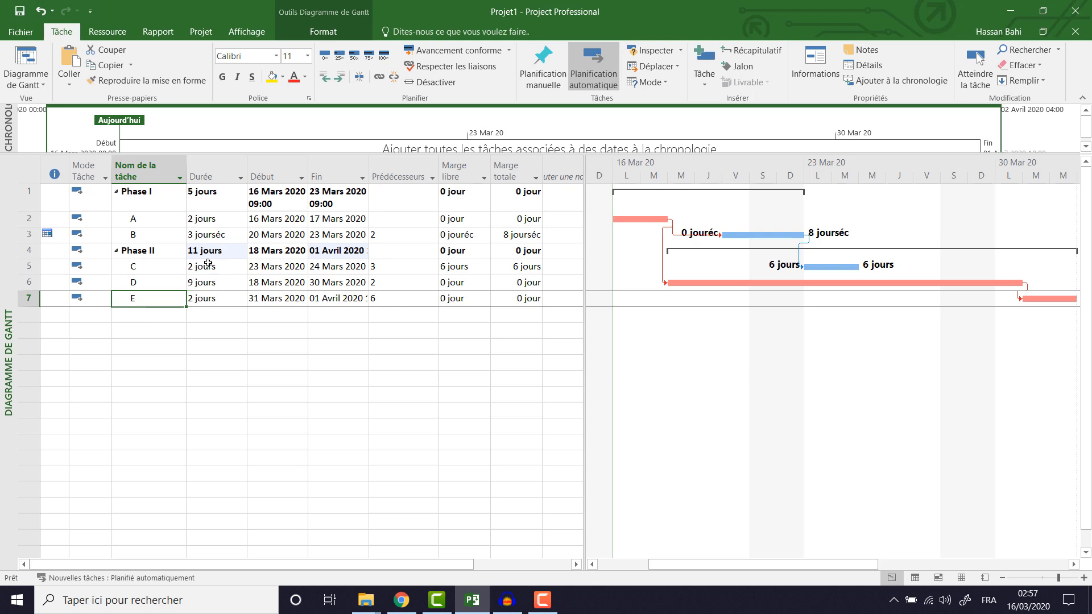
# Add a task named J below task E and make it a milestone by setting its duration to 0
pyautogui.click(153, 310)
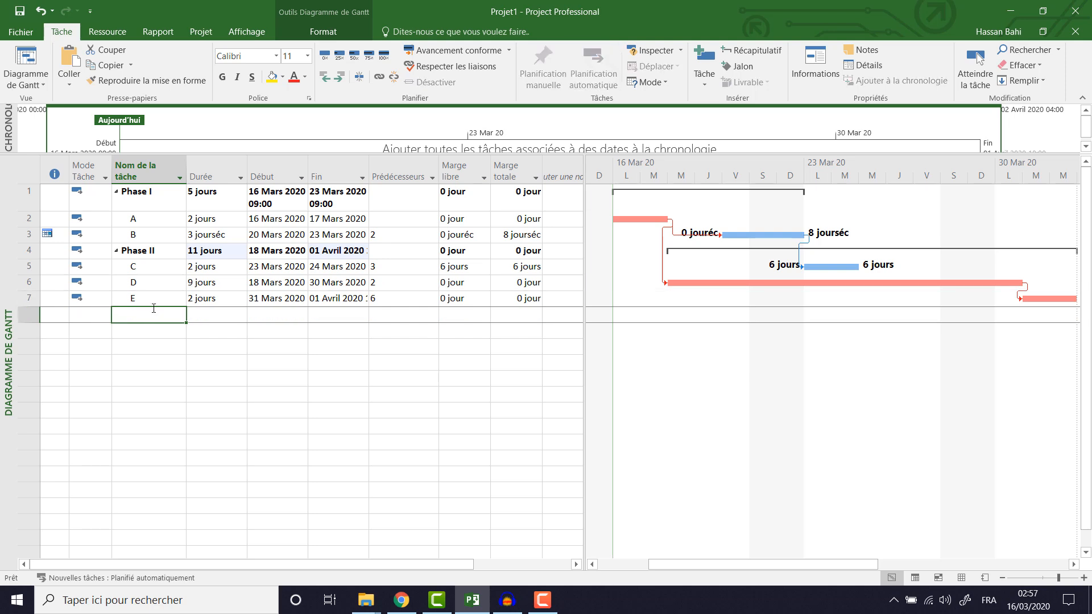
pyautogui.write('J')
pyautogui.press('Return')
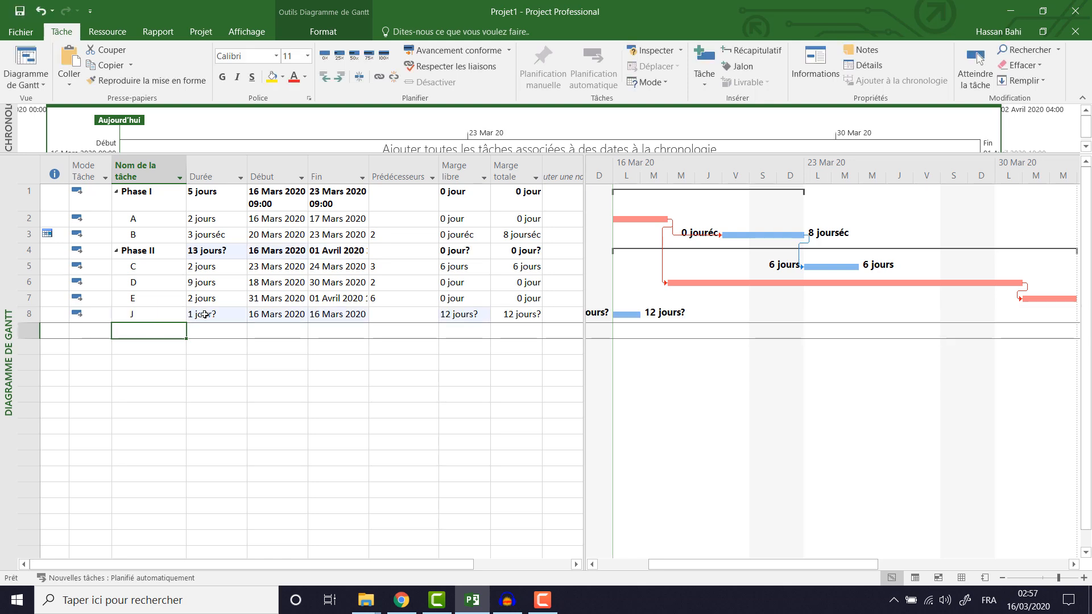
pyautogui.click(211, 311)
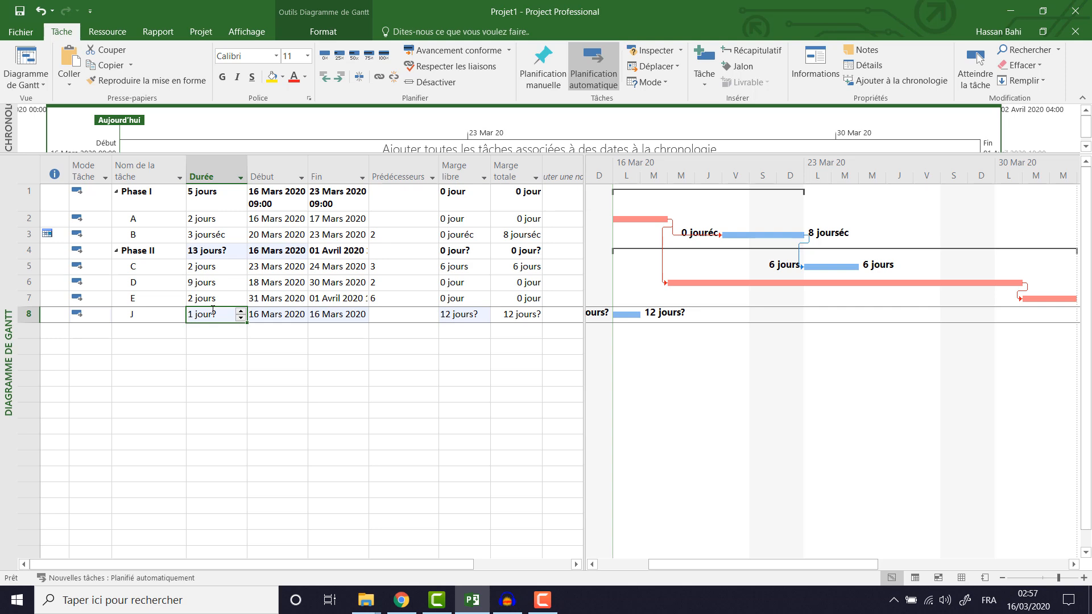
pyautogui.write('0')
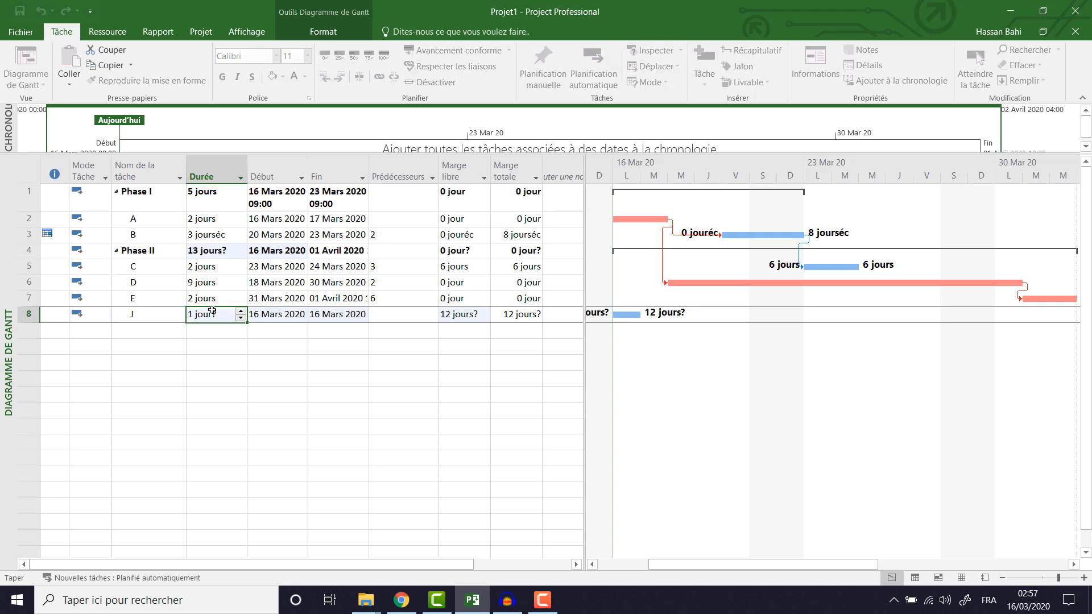
pyautogui.press('Return')
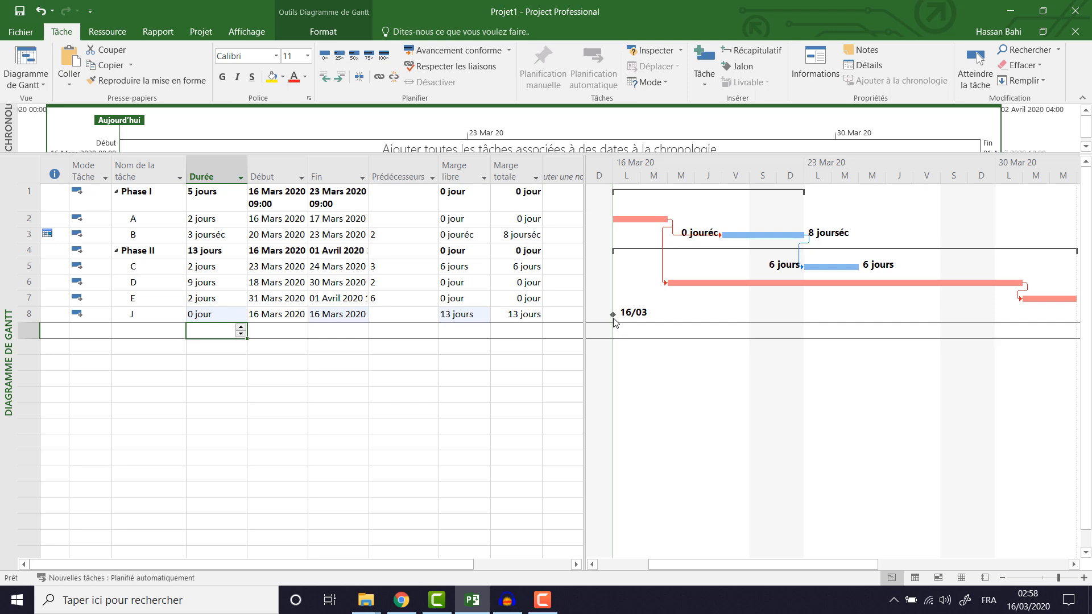